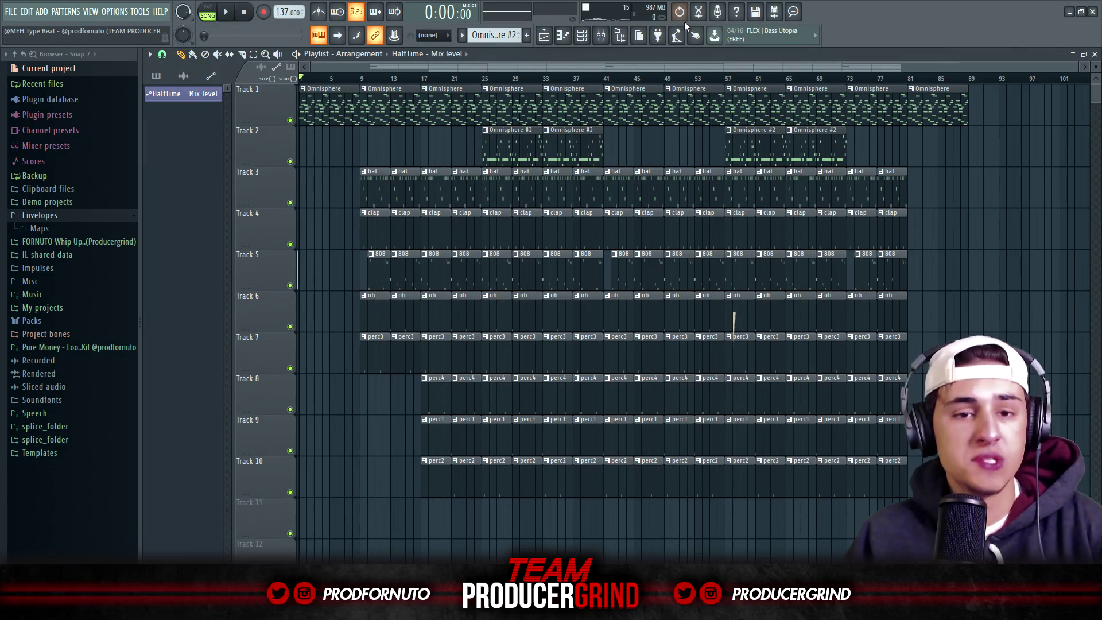
Switch from the Omnisphere #2 pattern to the Omnisphere pattern and open the Omnisphere channel's instrument window
left_click(582, 35)
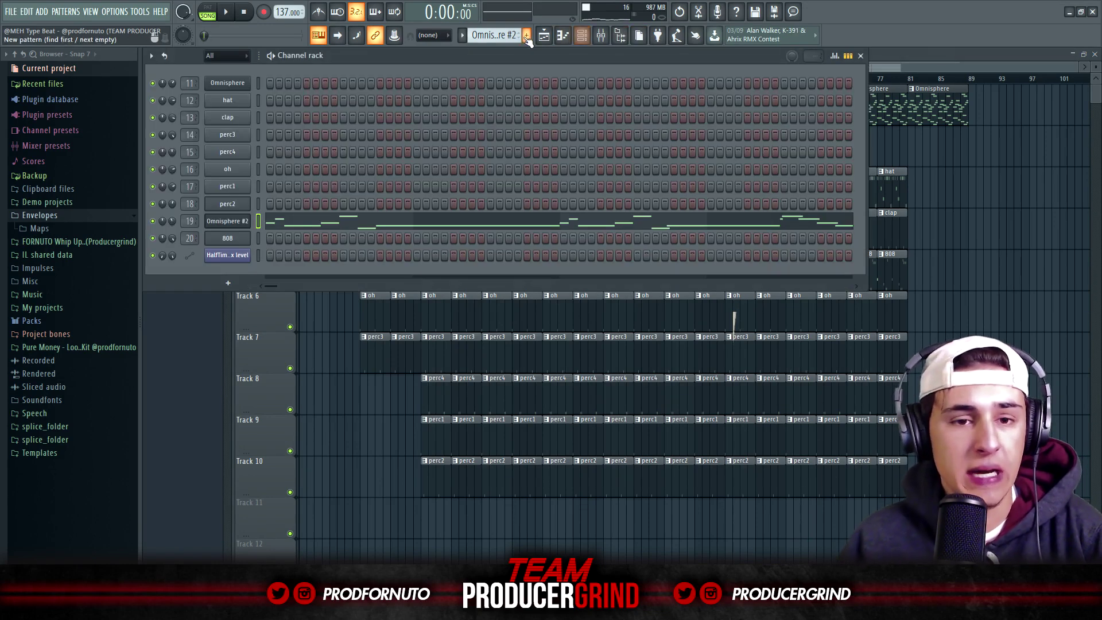
left_click(493, 35)
left_click(519, 53)
left_click(507, 36)
left_click(534, 139)
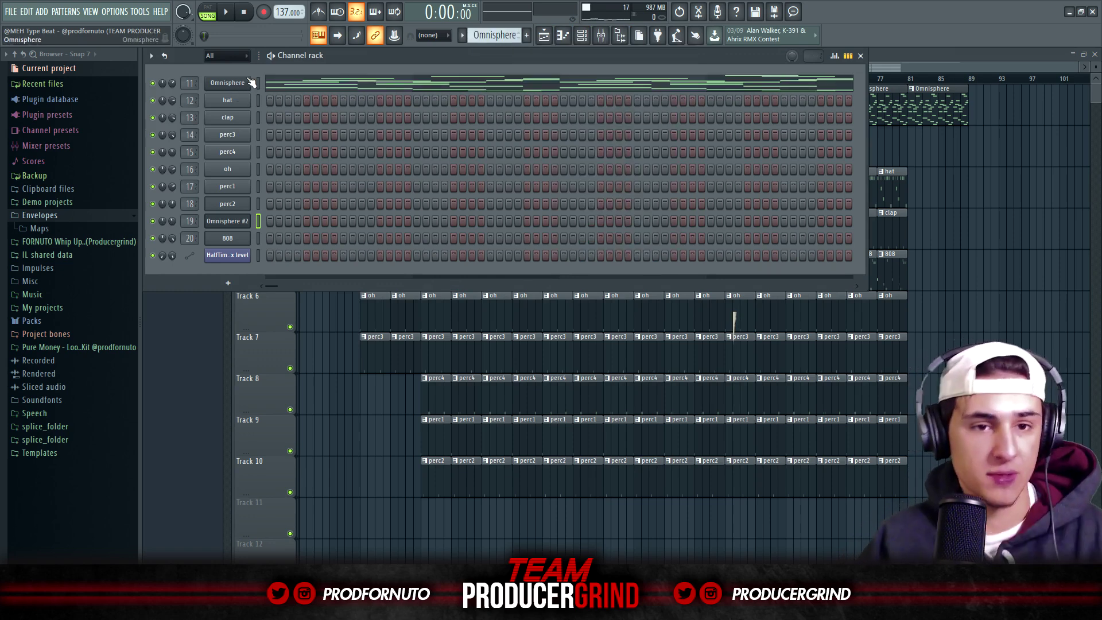
left_click(250, 82)
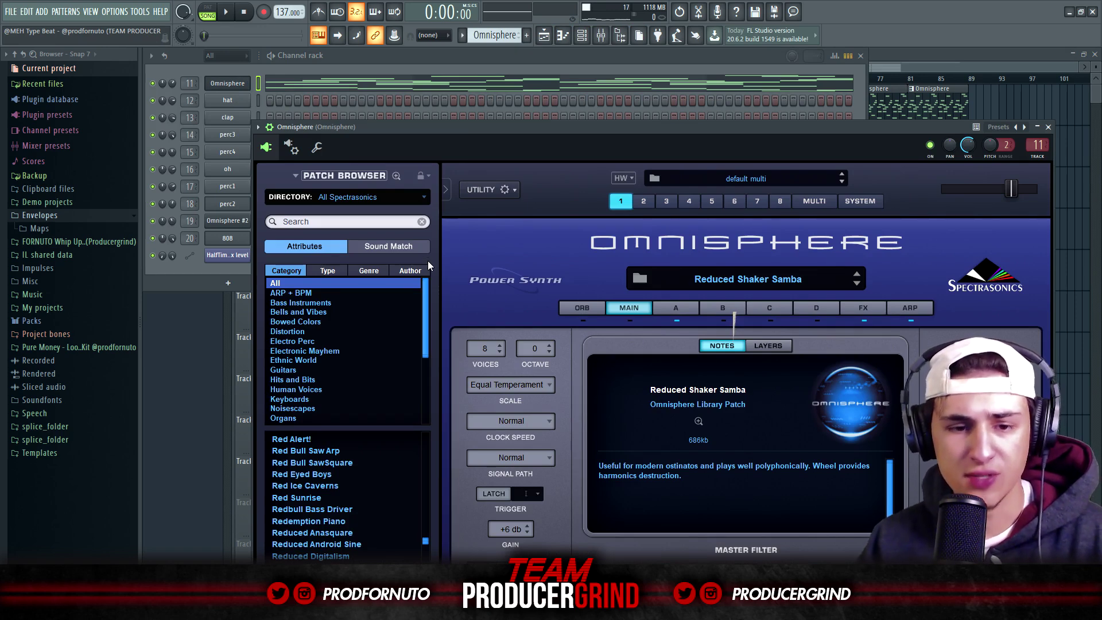
Open the Omnisphere pattern's notes in the piano roll and examine the chords and melody across the eight bars
left_click(263, 86)
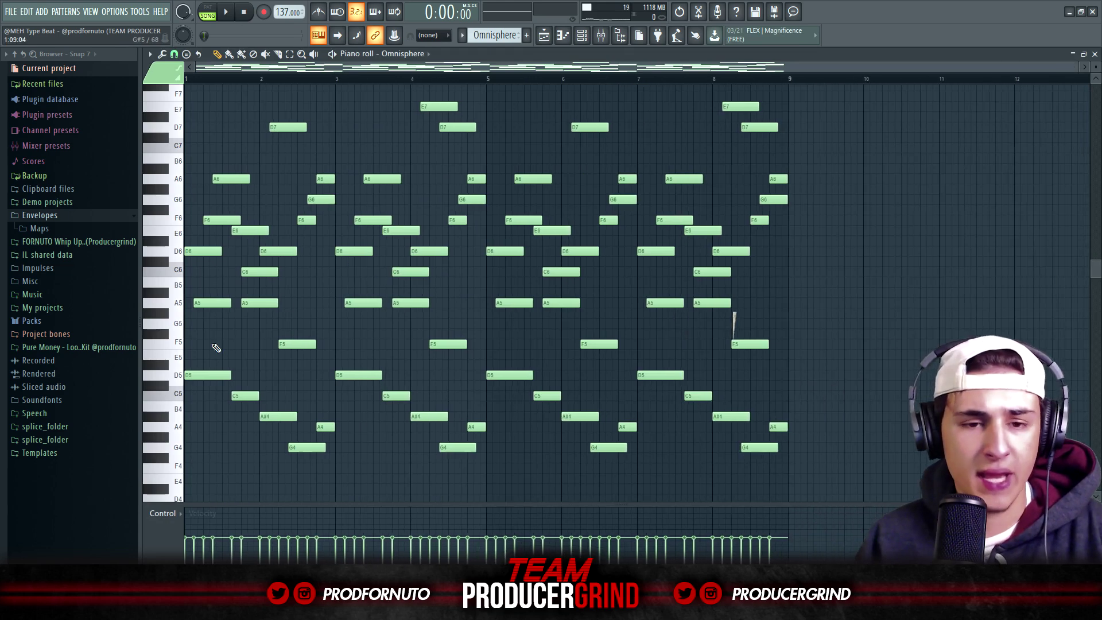
scroll(202, 323, "up", 5)
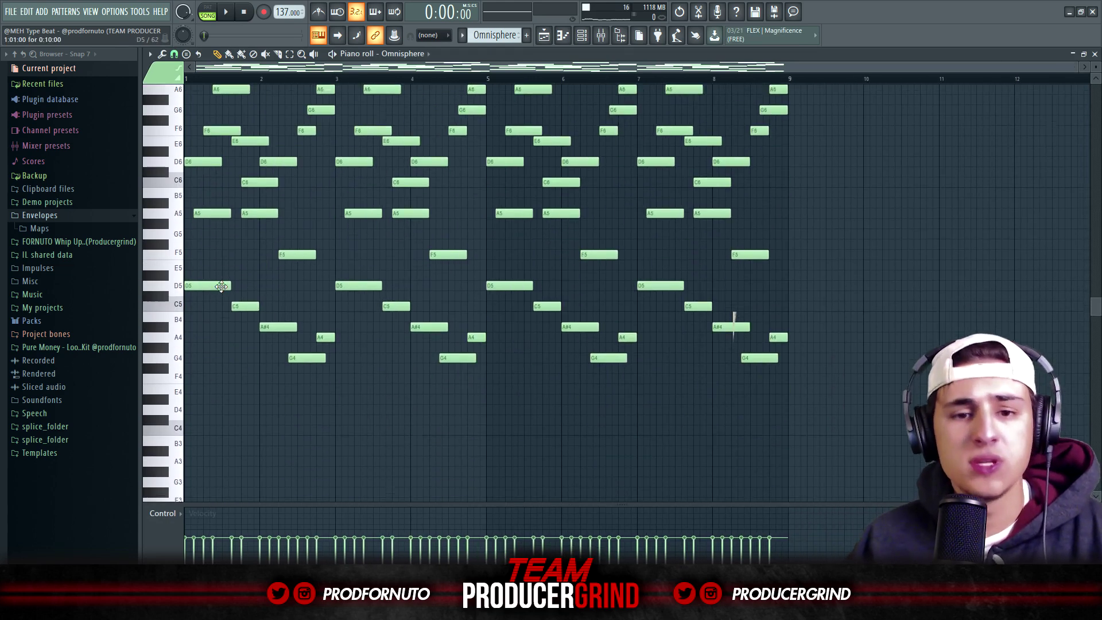
scroll(231, 277, "down", 5)
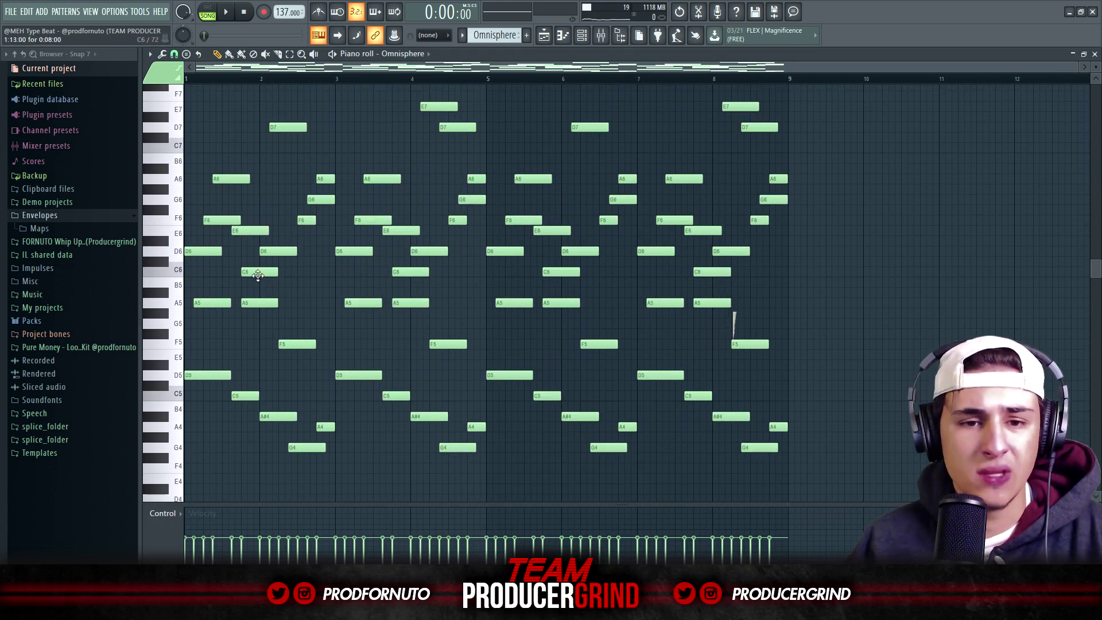
scroll(275, 292, "down", 3)
scroll(226, 361, "up", 4)
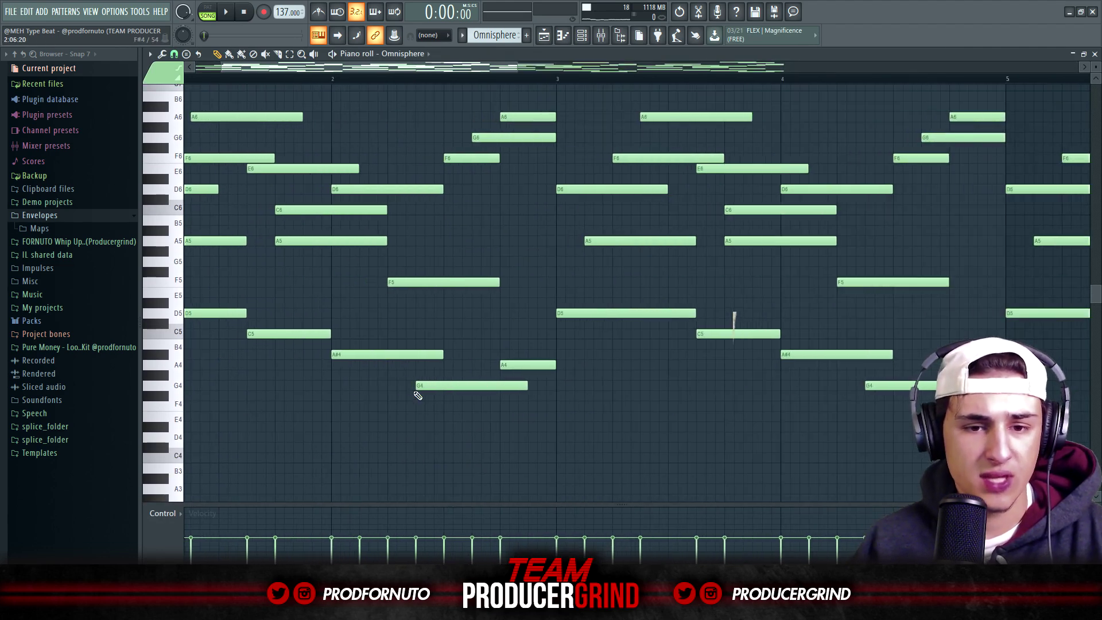
scroll(459, 396, "down", 2)
scroll(478, 357, "down", 2)
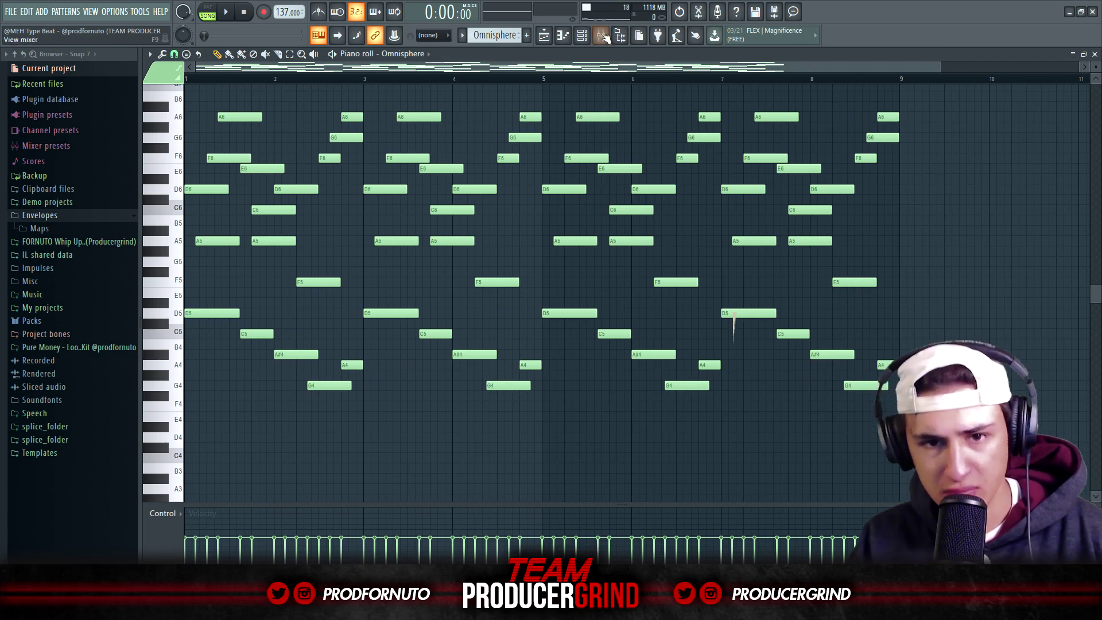
Play the Omnisphere melody from the start while following its notes in the piano roll, and stop playback
left_click(582, 36)
right_click(158, 90)
left_click(189, 95)
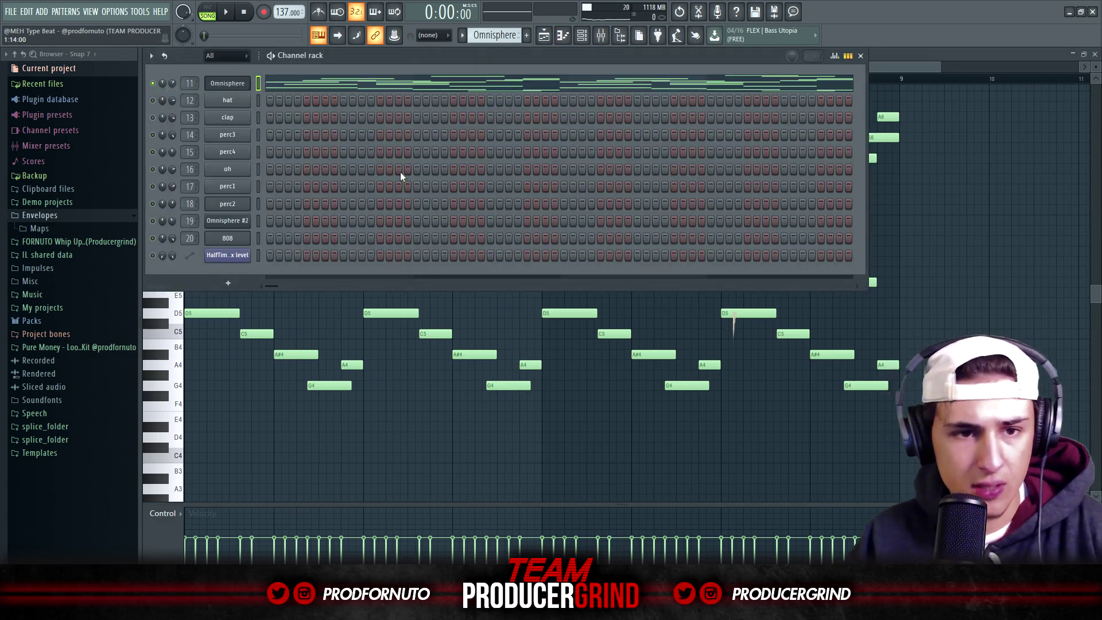
right_click(154, 85)
key("Escape")
key("Escape")
key("space")
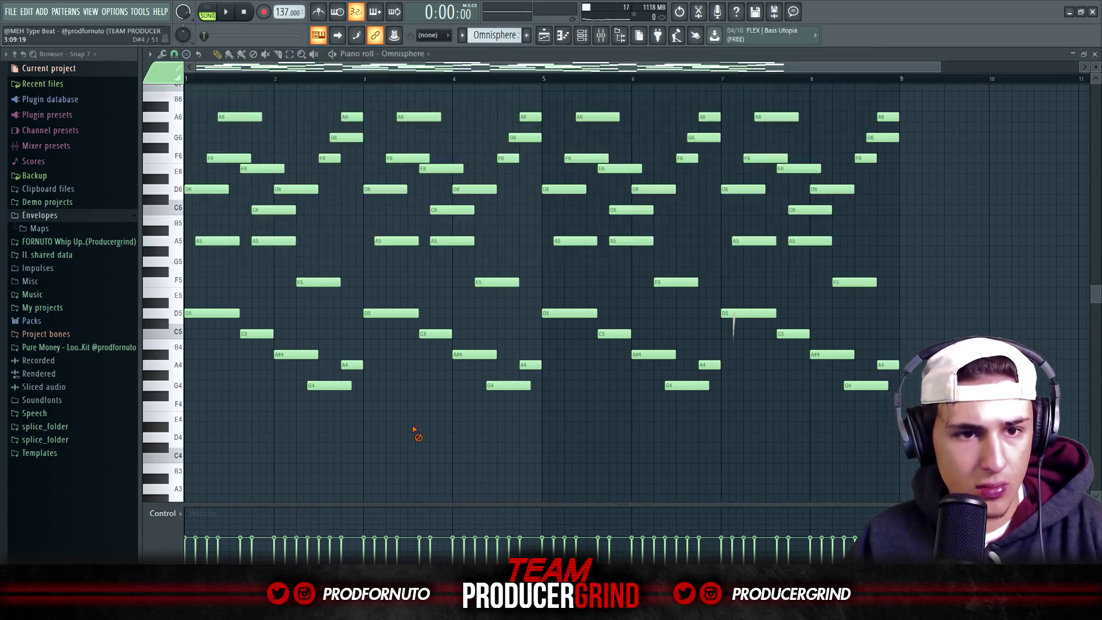
scroll(218, 198, "up", 2)
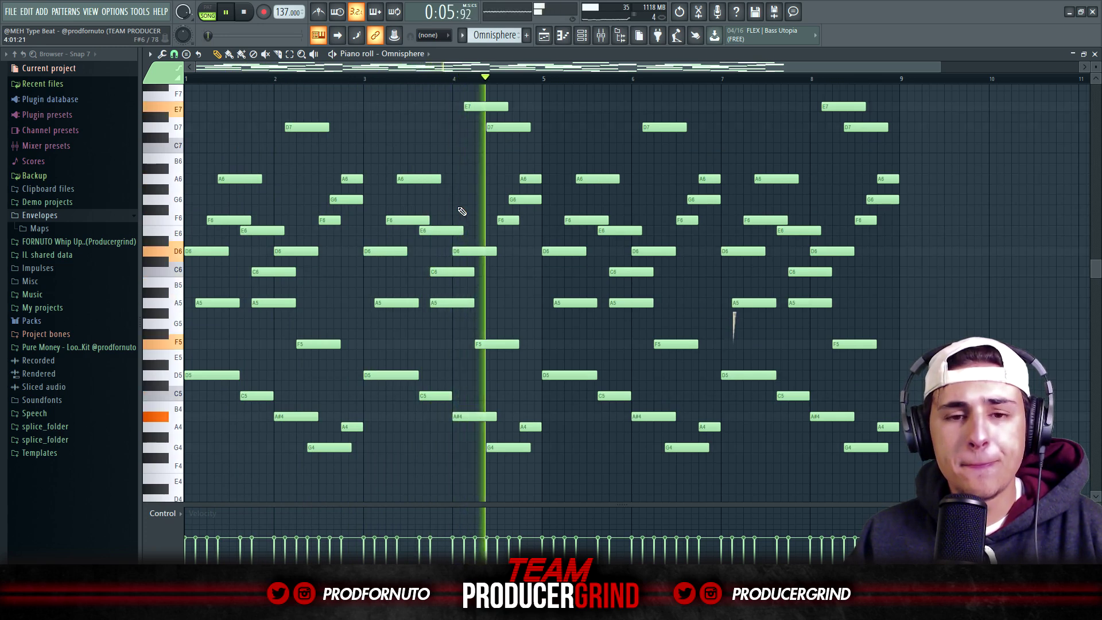
scroll(486, 178, "up", 2)
scroll(670, 286, "down", 2)
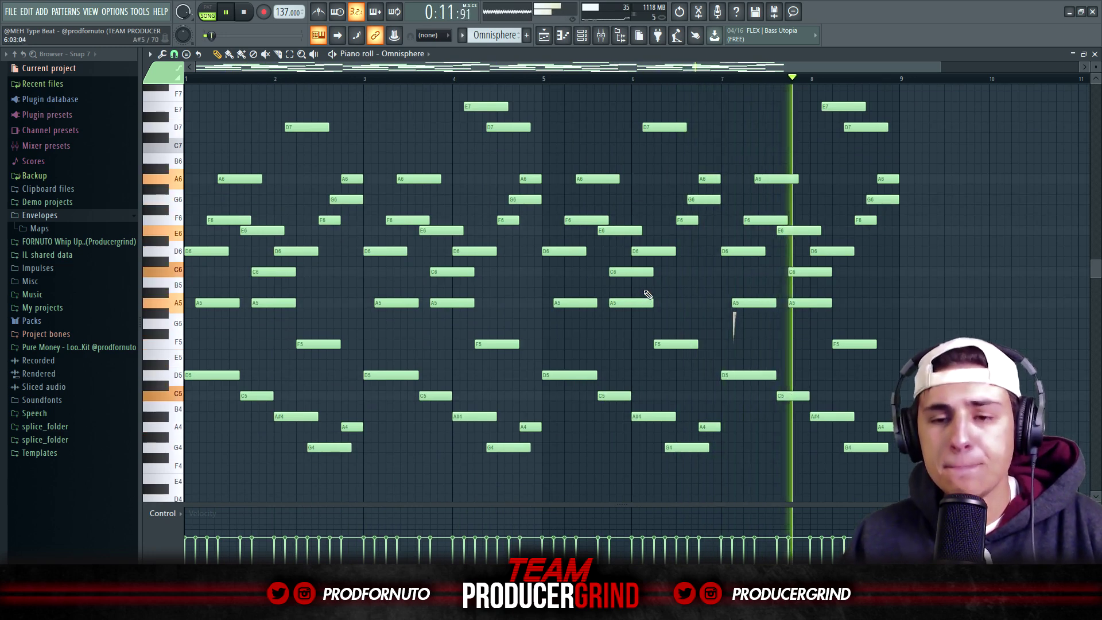
key("space")
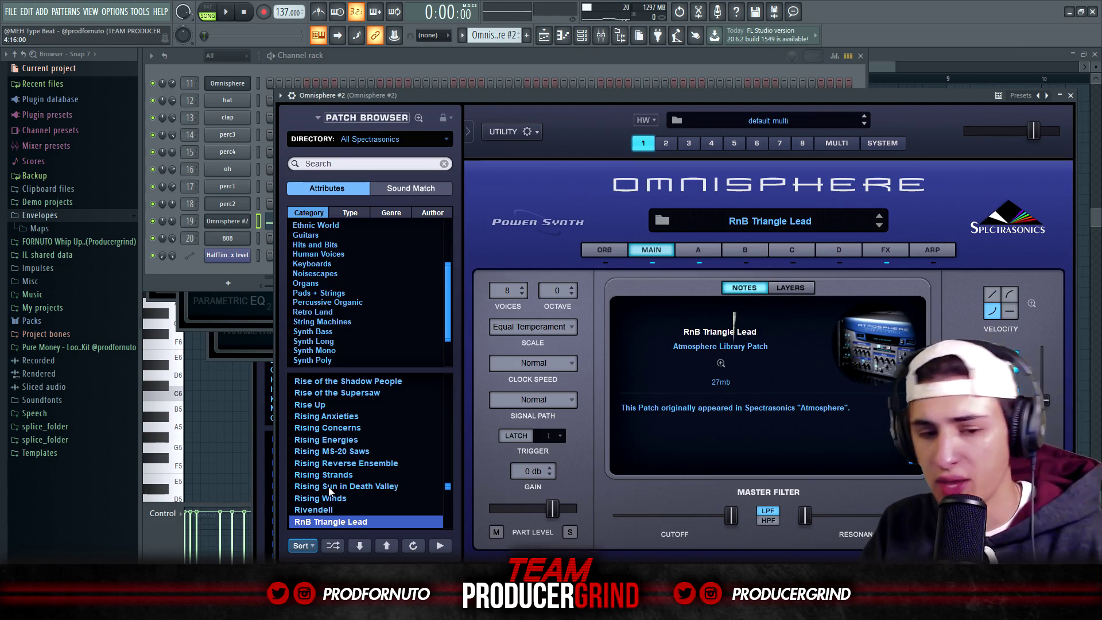
Look through the Omnisphere #2 patch list and its full patch browser around the RnB Triangle Lead patch
scroll(330, 491, "down", 2)
scroll(343, 325, "down", 2)
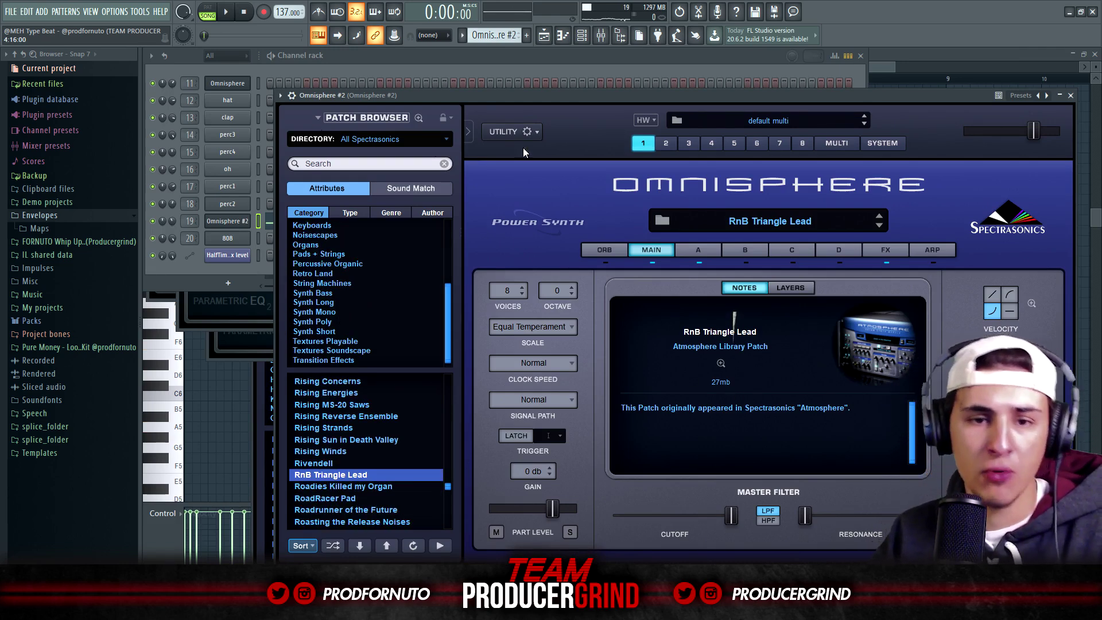
left_click(663, 217)
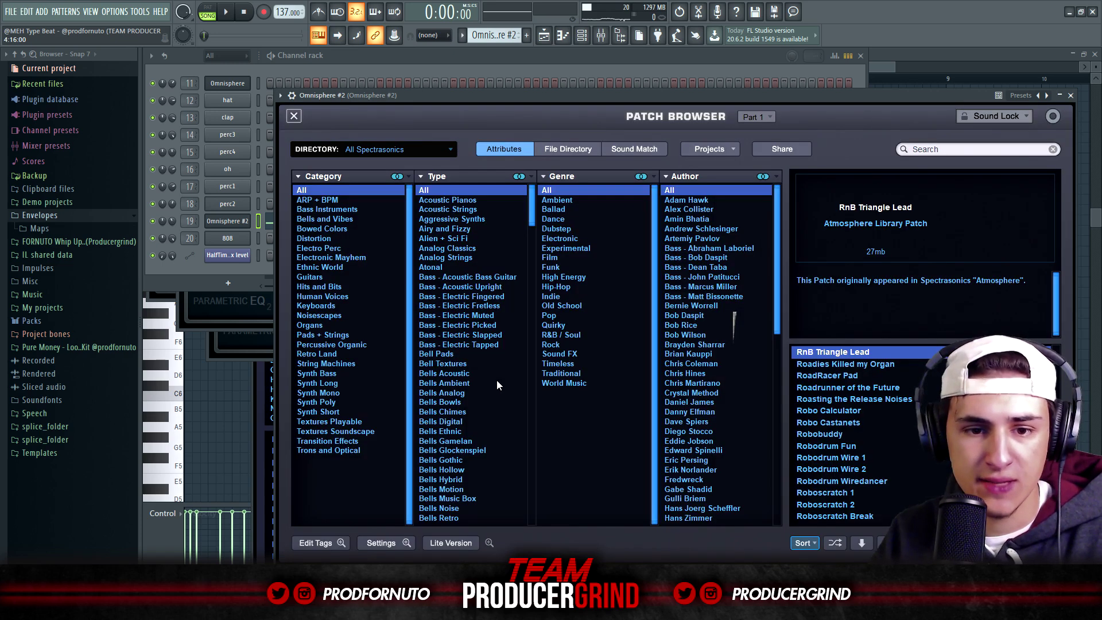
scroll(436, 299, "down", 1)
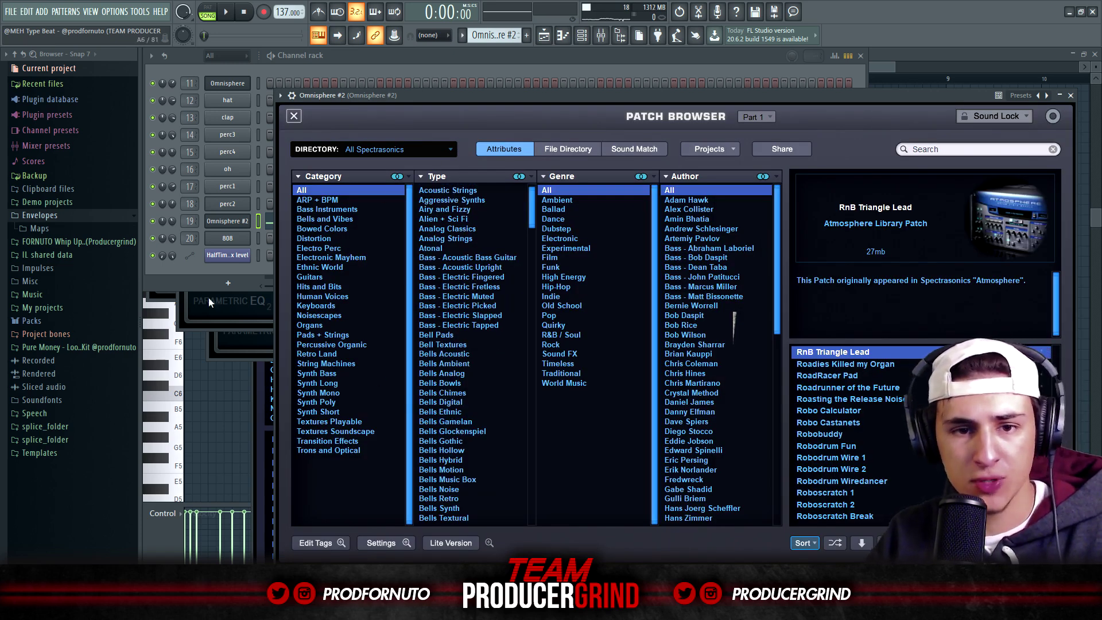
Play the Omnisphere #2 pattern on its own from the channel rack, and stop playback
left_click(230, 267)
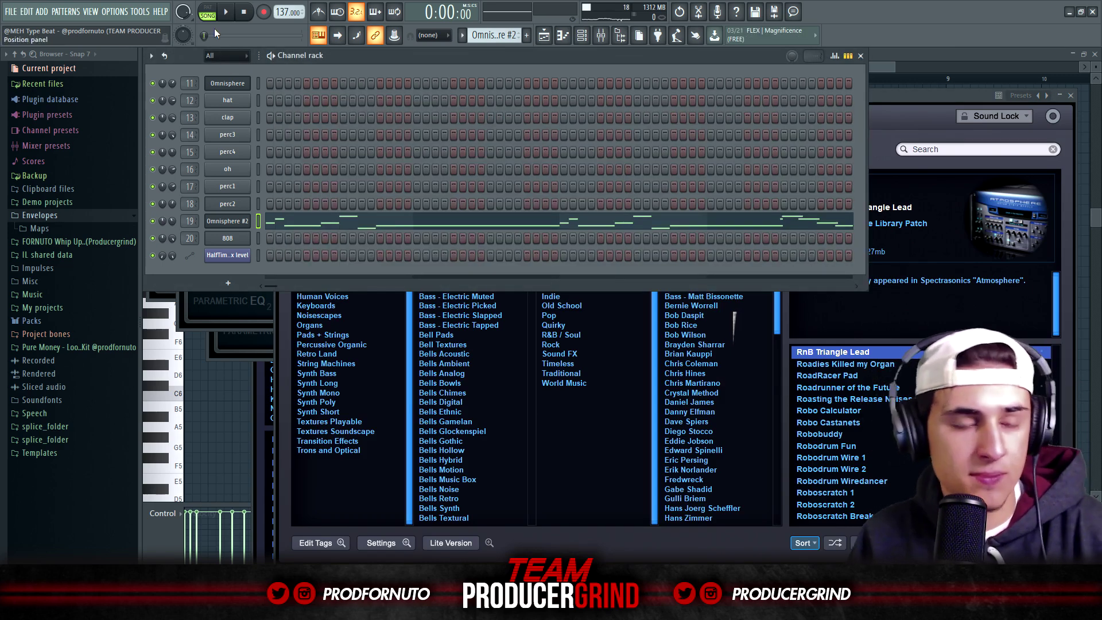
key("space")
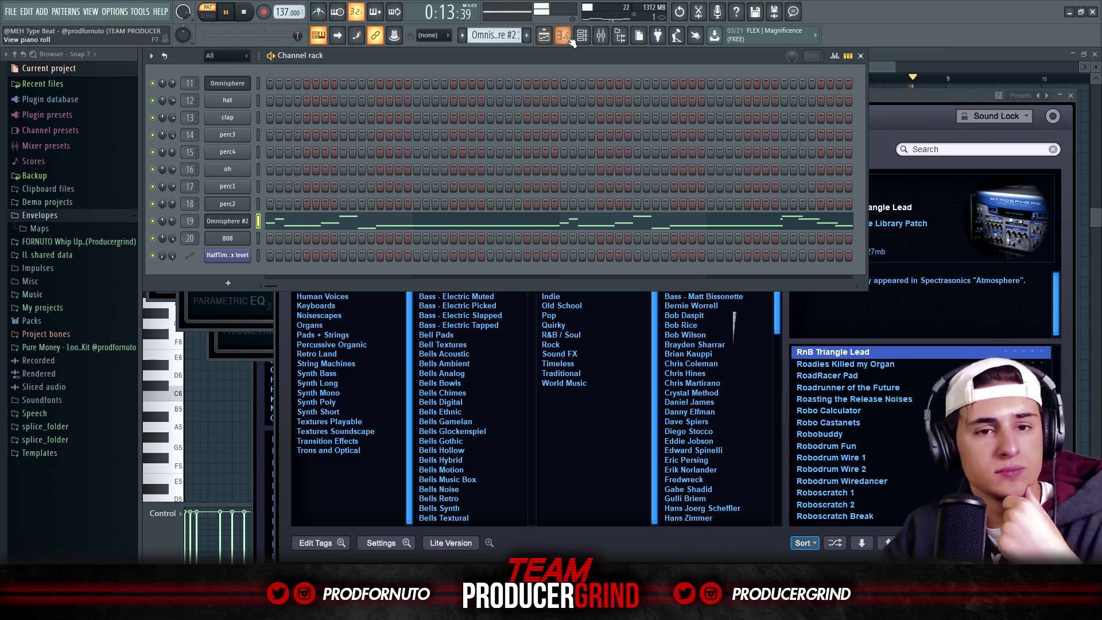
key("space")
In the playlist, leave only drum tracks 3 to 10 audible and set the playback selection to bars 25 through 32
left_click(544, 37)
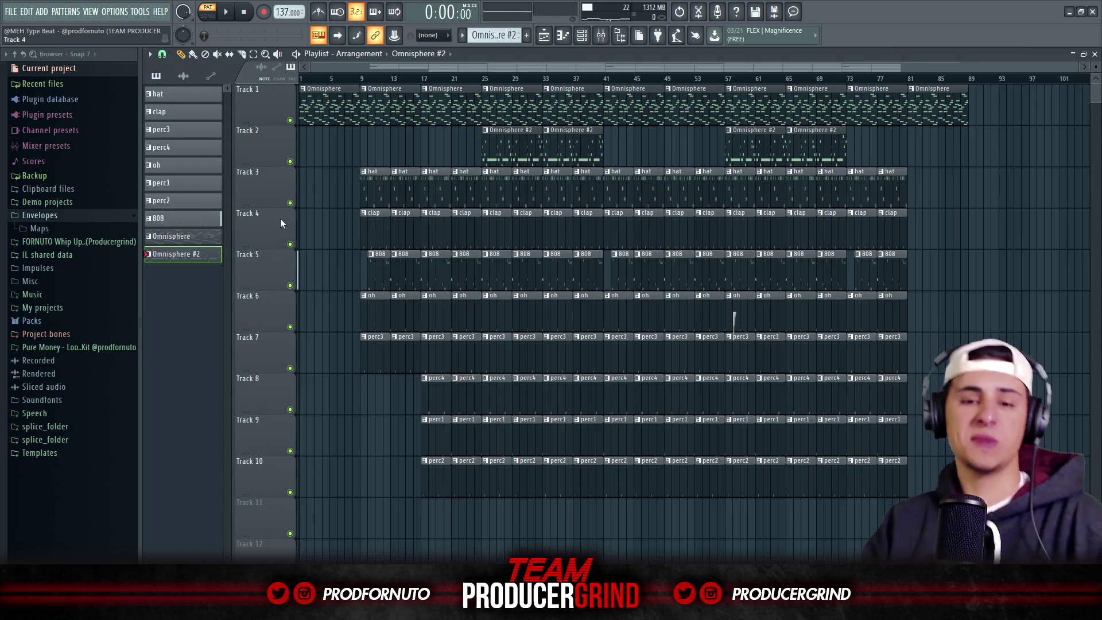
right_click(290, 202)
left_click(290, 244)
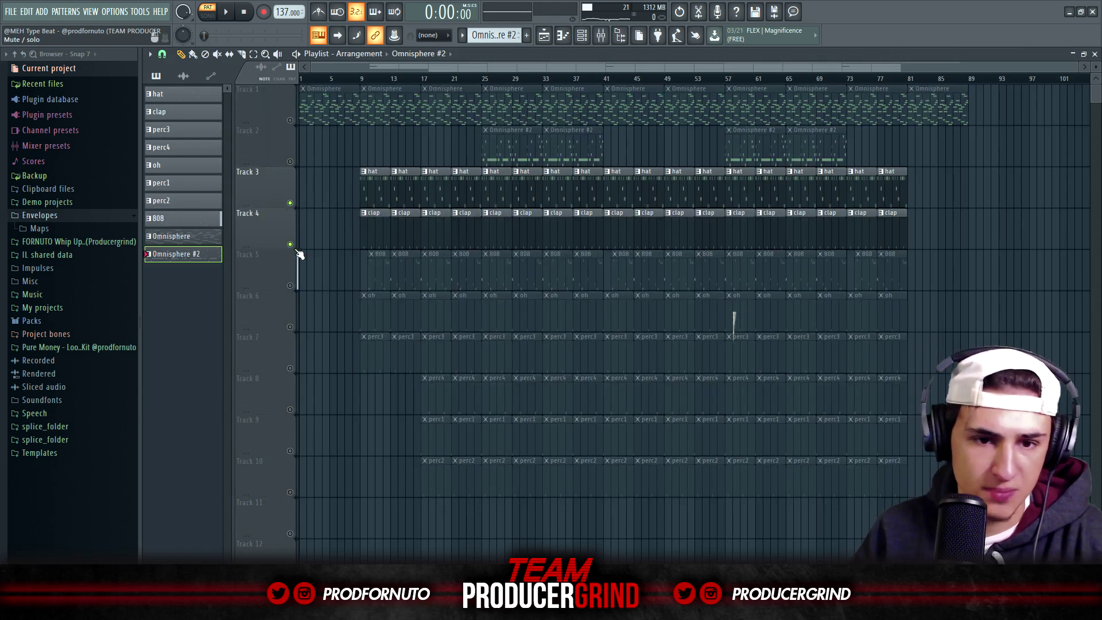
left_click(290, 286)
left_click_drag(290, 327, 290, 491)
left_click(482, 79)
left_click_drag(485, 85, 542, 86)
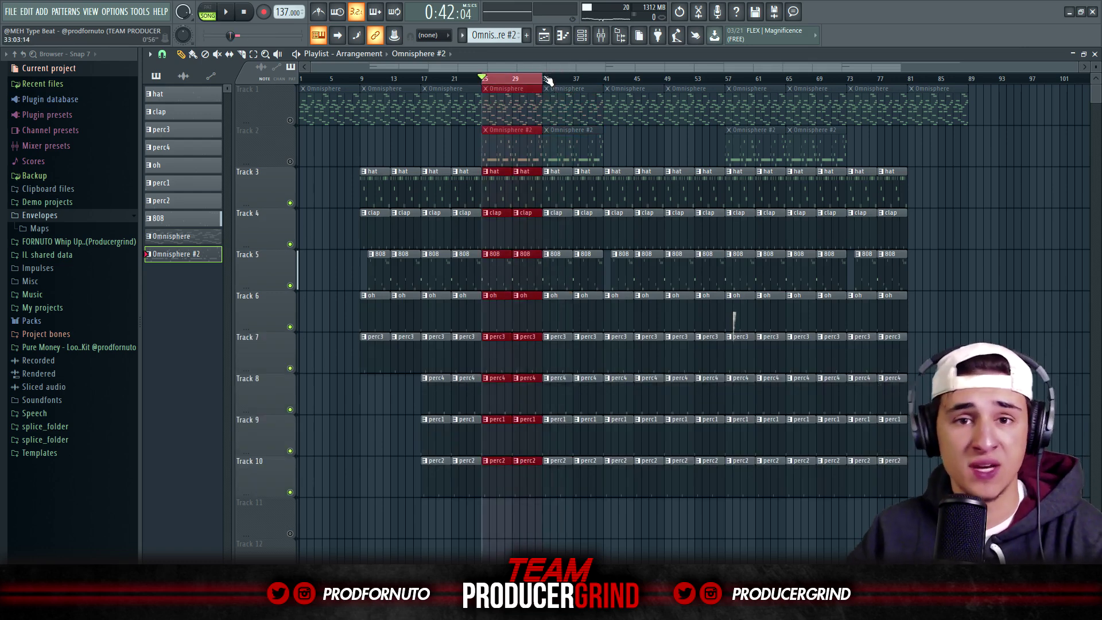
Solo the hat track in the playlist and play it over the selected bars, then stop playback
scroll(504, 308, "up", 4)
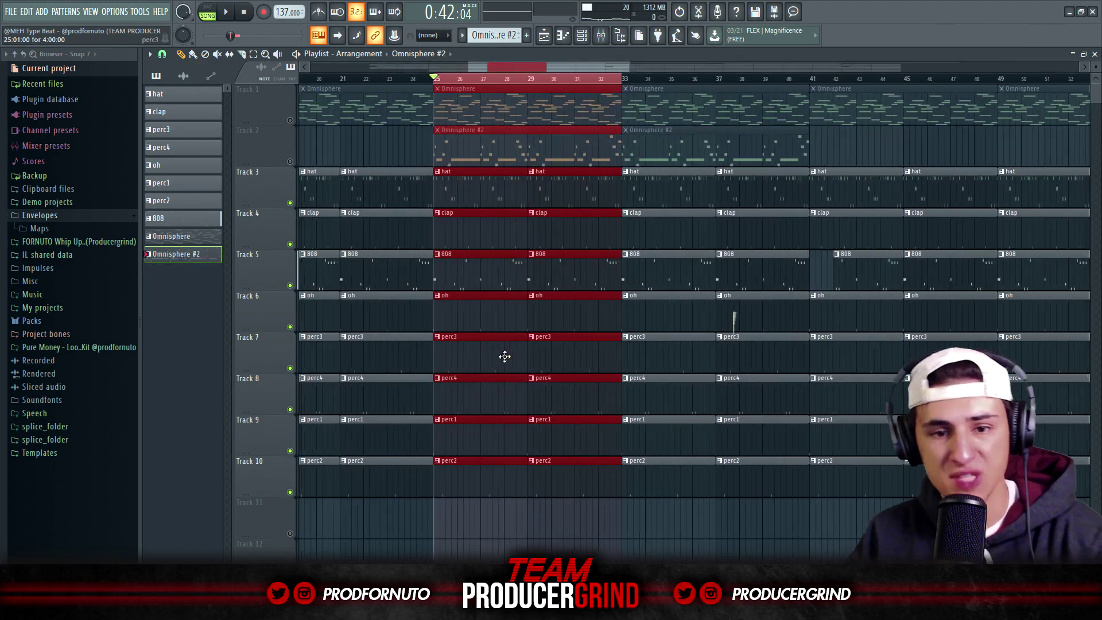
scroll(489, 307, "down", 2)
scroll(524, 345, "down", 3)
scroll(505, 327, "down", 2)
scroll(488, 316, "up", 4)
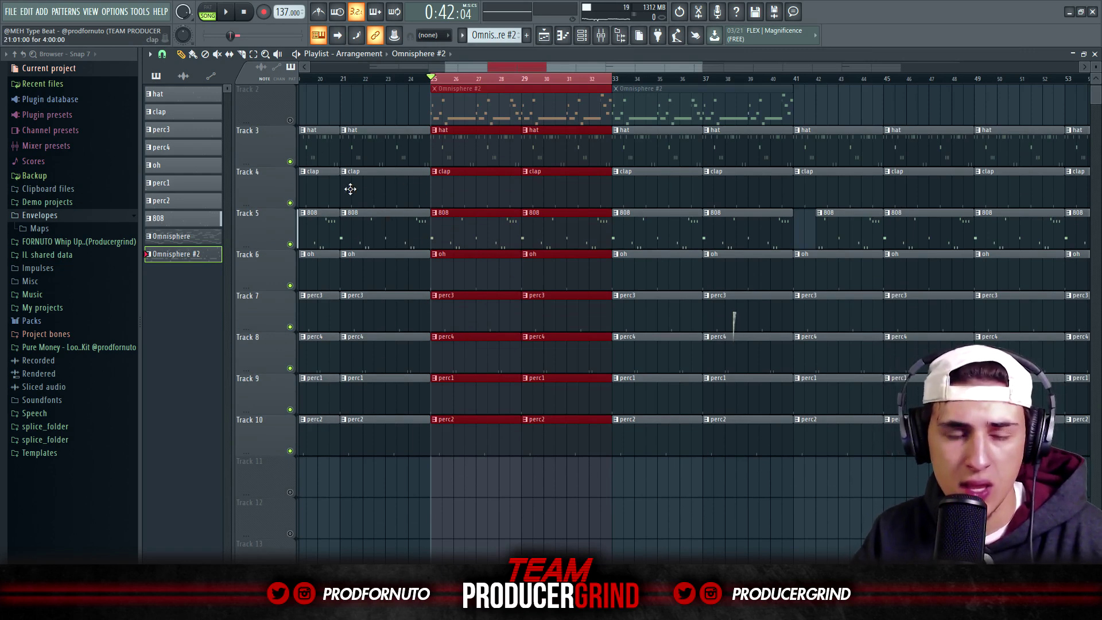
right_click(290, 162)
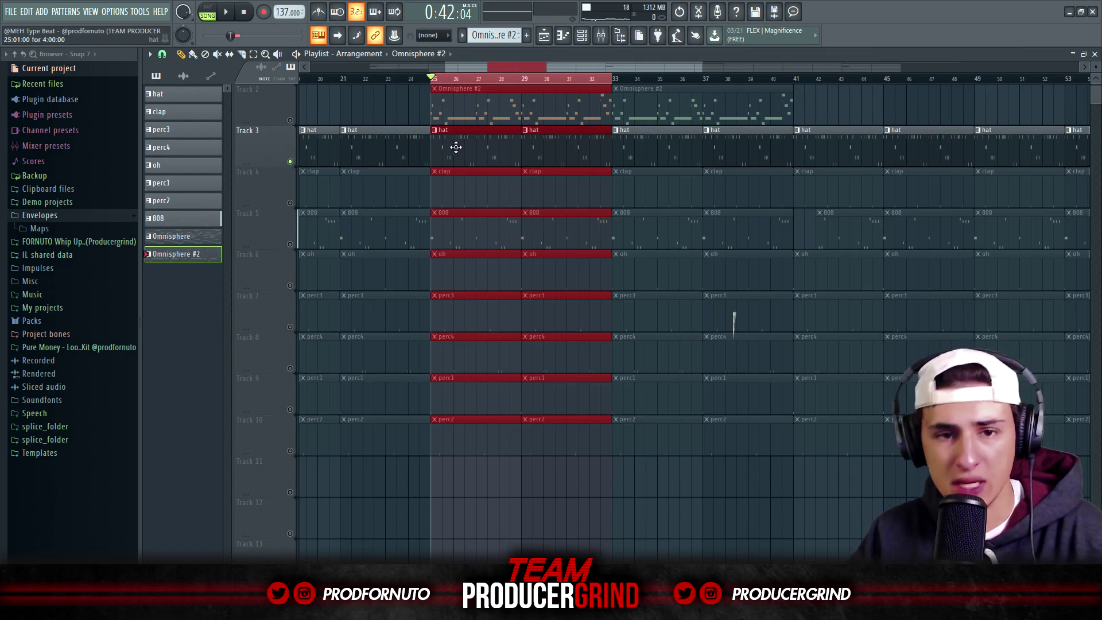
scroll(476, 161, "up", 3)
key("space")
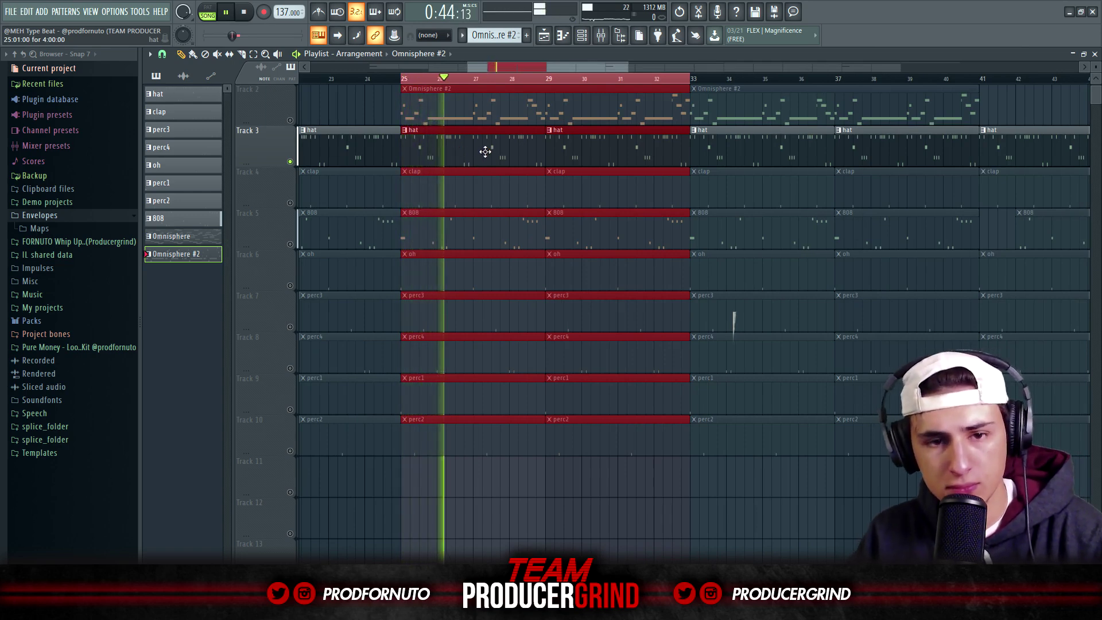
scroll(509, 176, "up", 2)
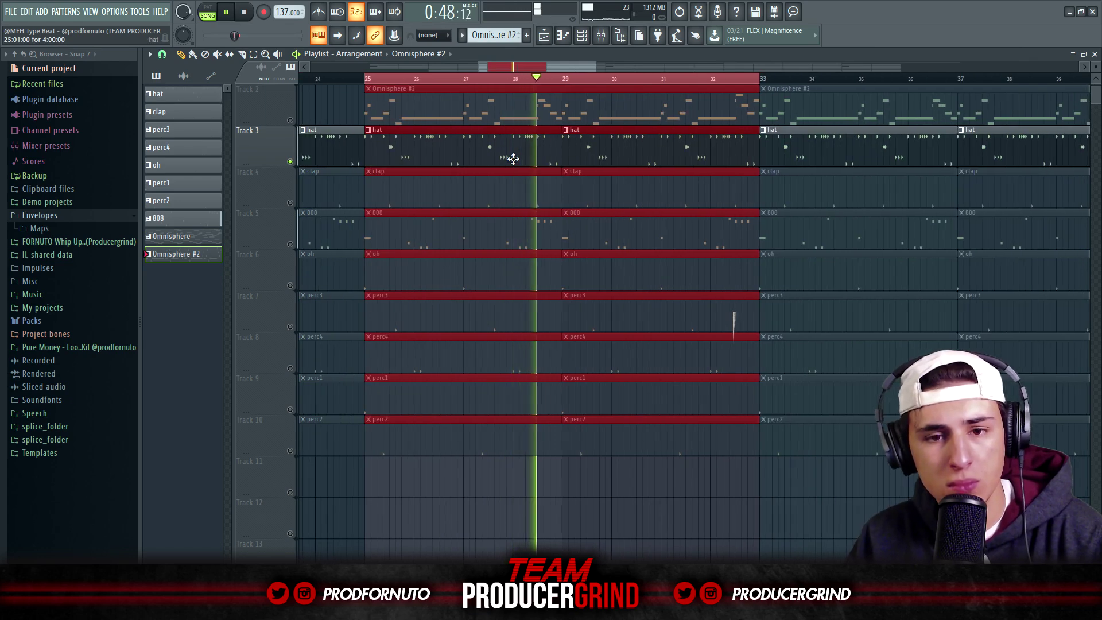
scroll(513, 159, "down", 2)
key("space")
Unmute the clap, oh, perc3, perc4, perc1 and perc2 tracks while the selected bars play without the 808, and stop playback
left_click(290, 162)
key("space")
left_click(290, 244)
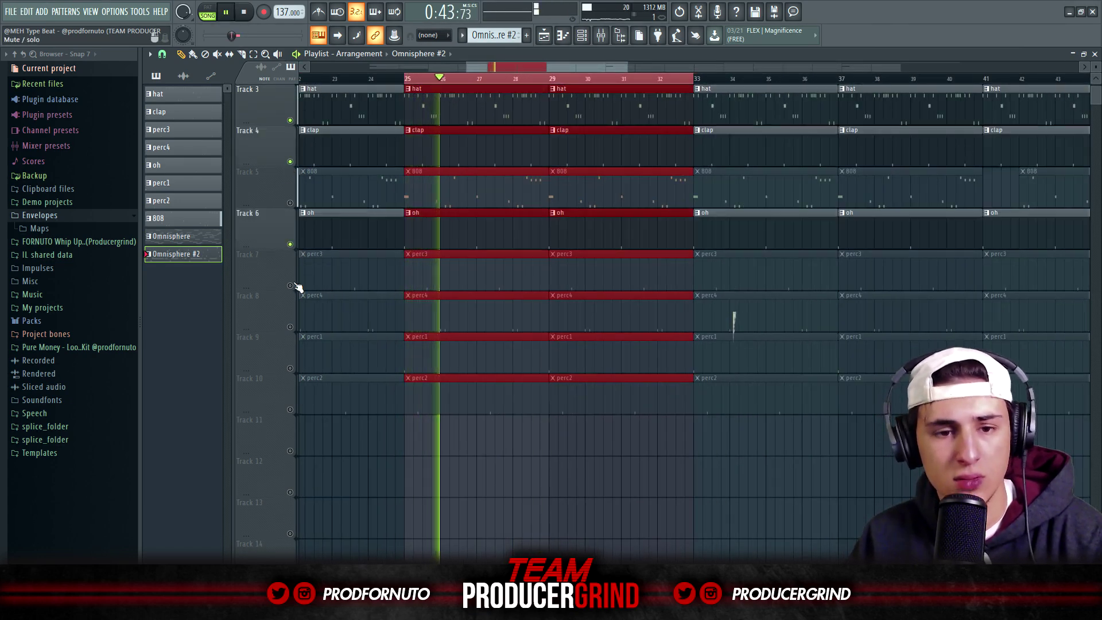
left_click(290, 286)
left_click(289, 327)
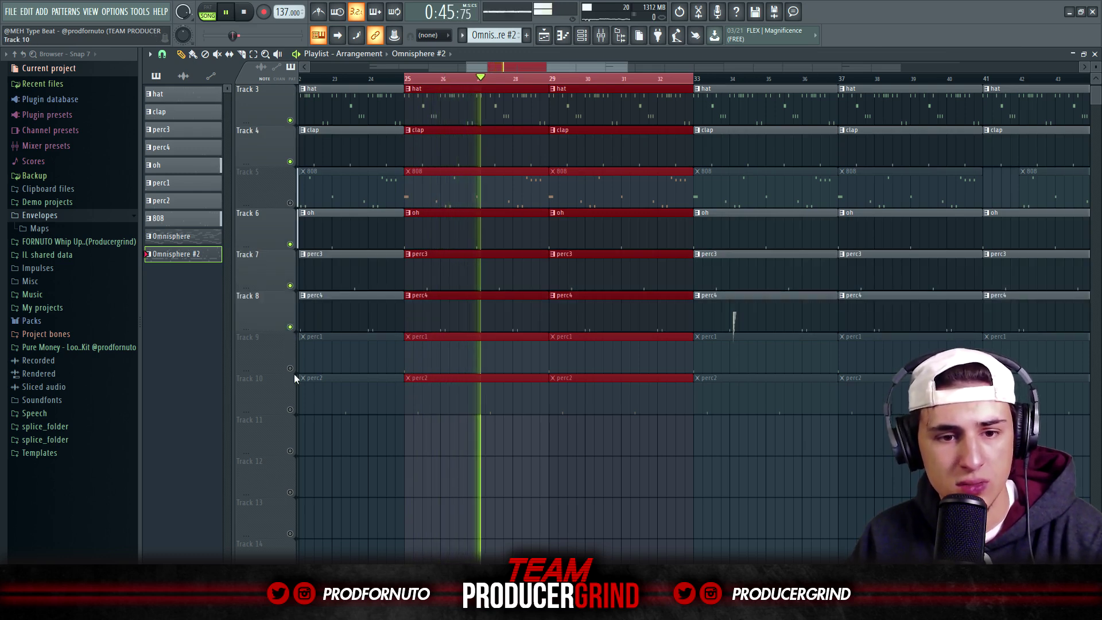
left_click(290, 368)
left_click(290, 409)
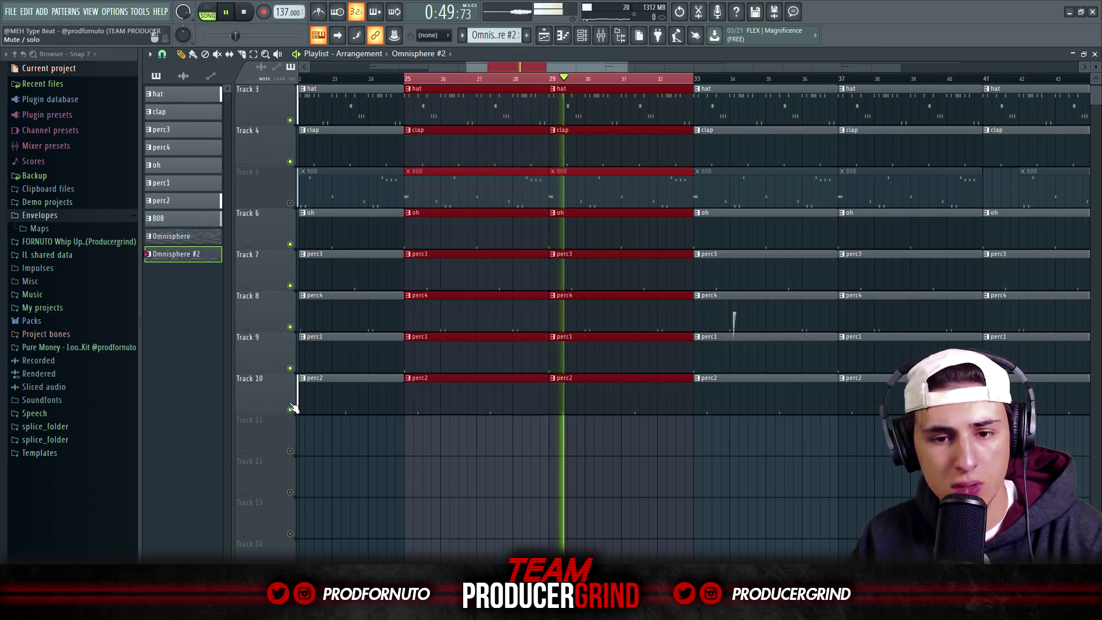
scroll(289, 393, "up", 2)
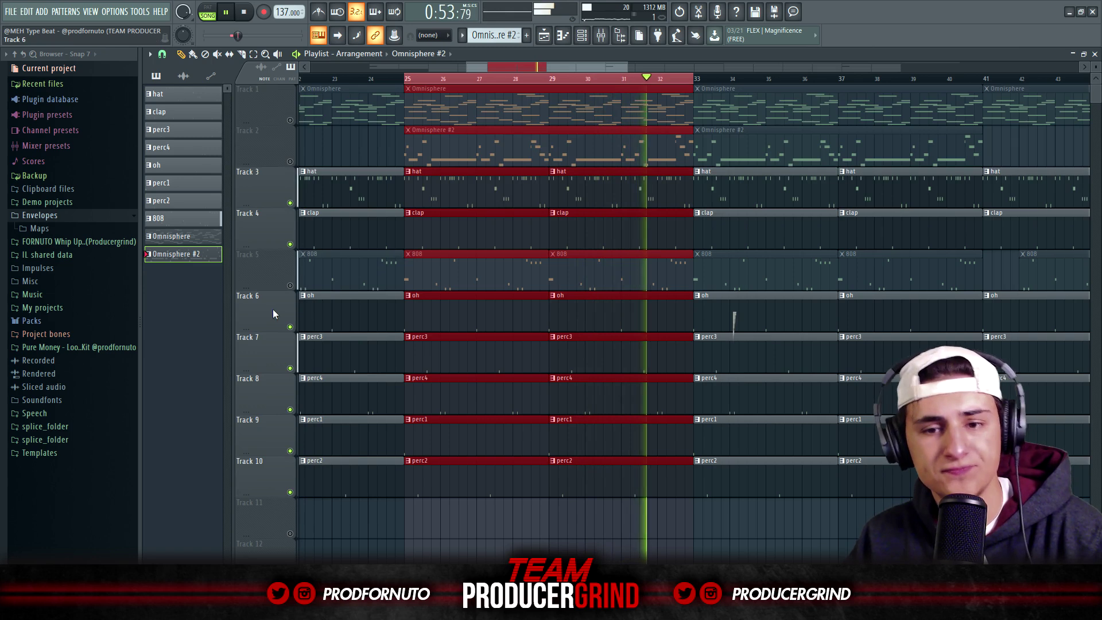
key("space")
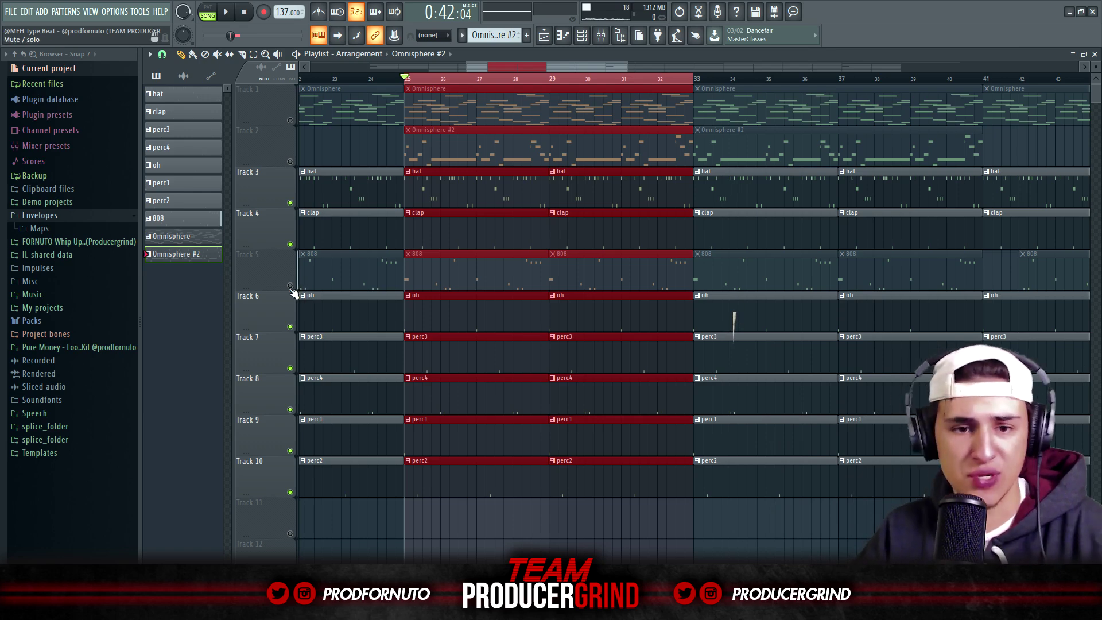
Solo the 808 track and play it over the selected bars, then stop playback
right_click(297, 285)
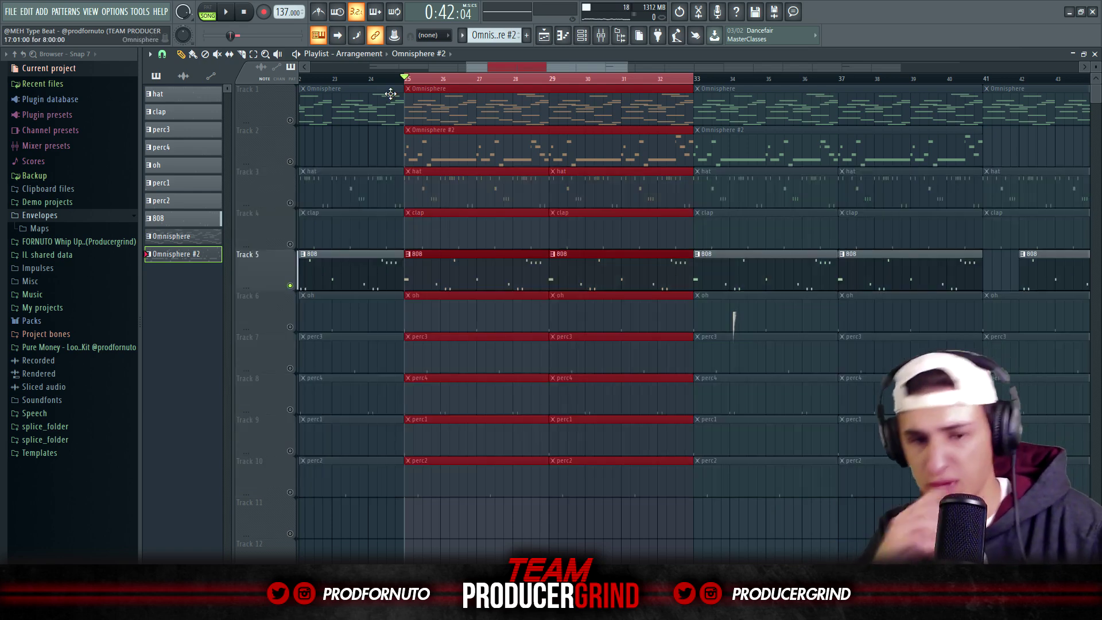
key("space")
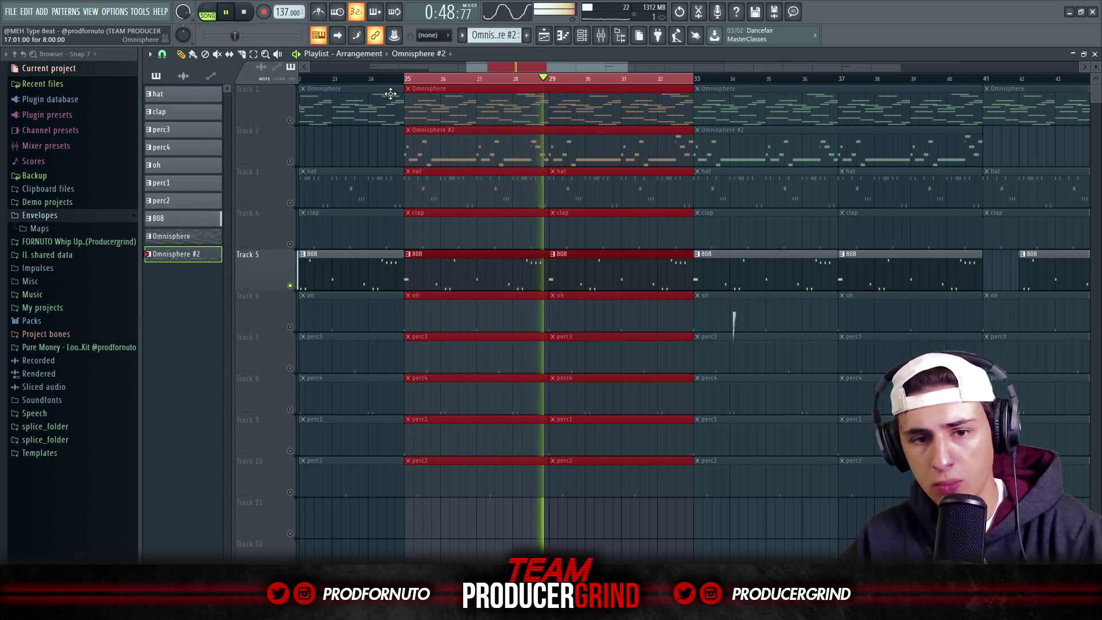
key("space")
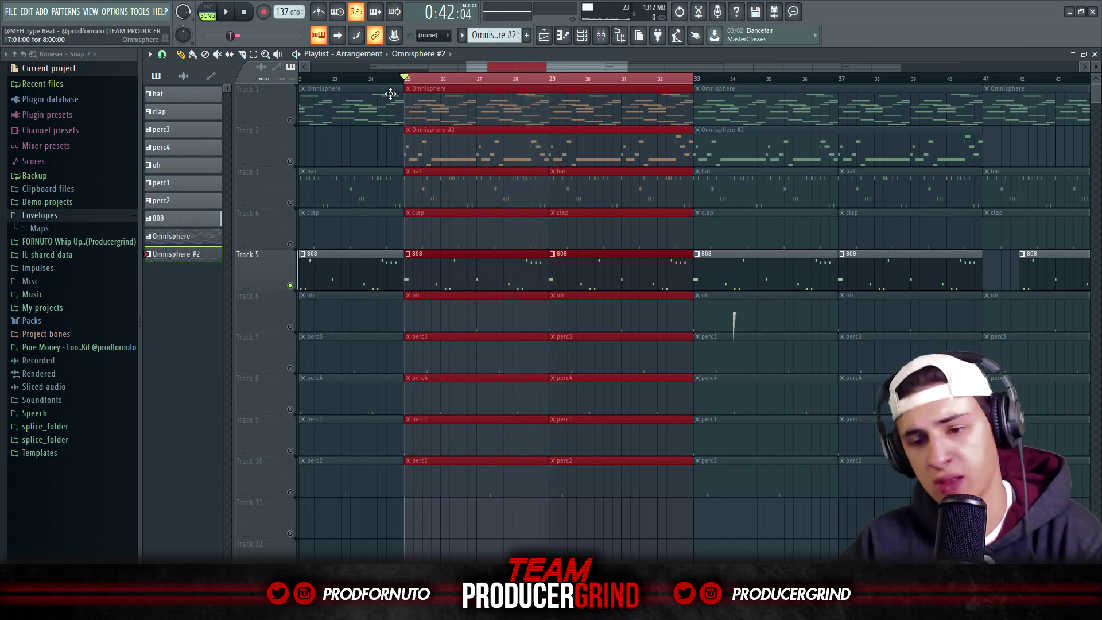
Unmute the hat, clap, oh and all perc tracks alongside the 808 and play the full drum section over the selected bars
left_click(290, 203)
left_click(289, 244)
left_click_drag(297, 331, 290, 439)
left_click(290, 451)
left_click(290, 492)
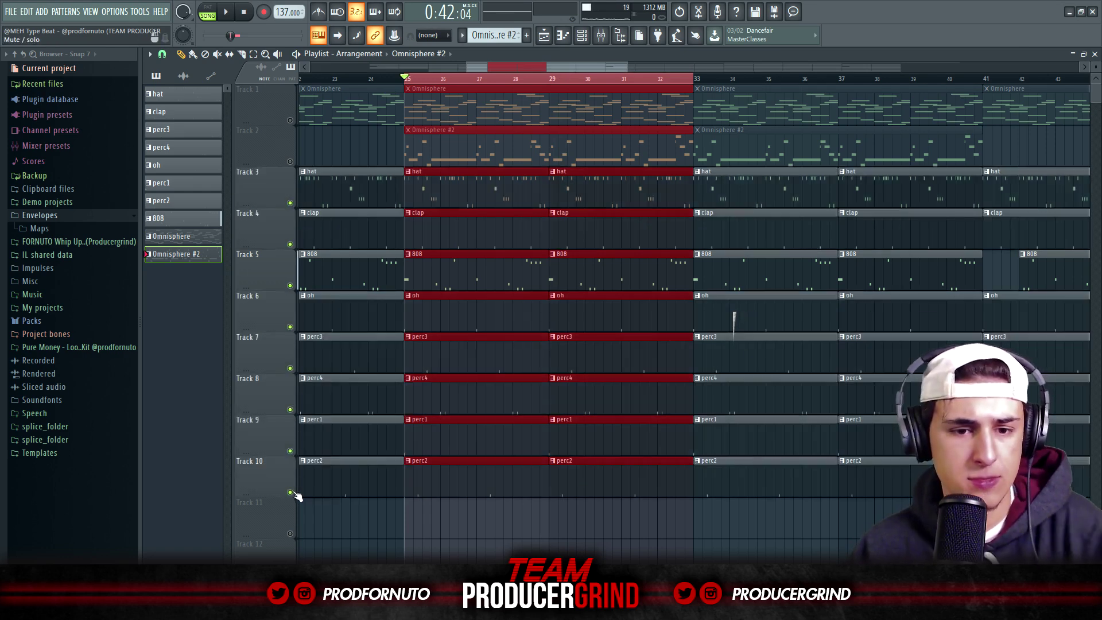
key("space")
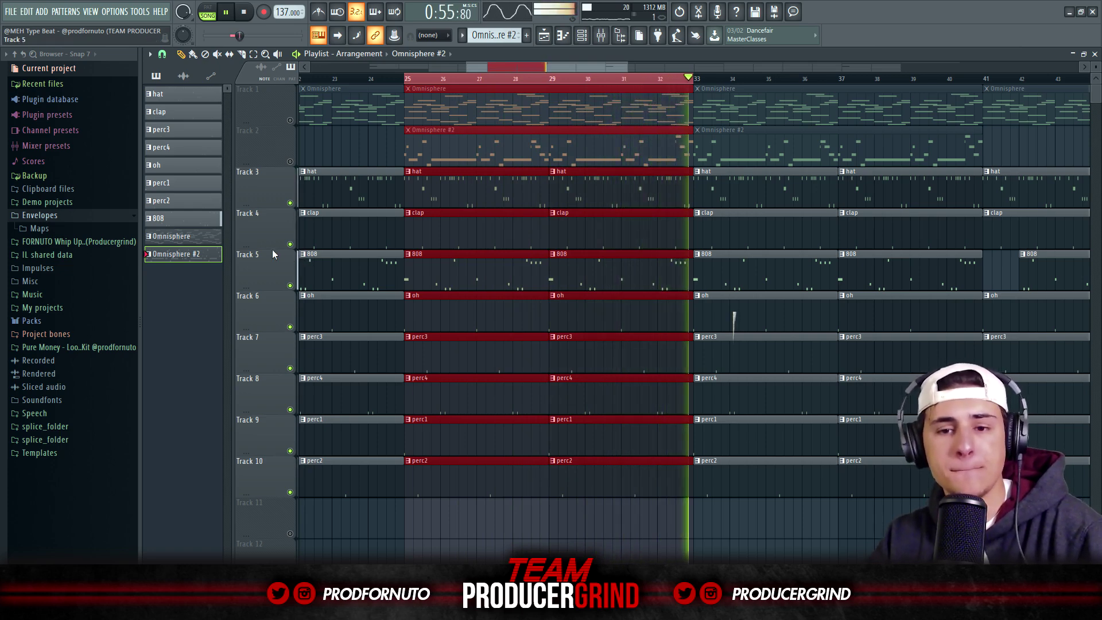
key("space")
Unmute every playlist track again, including both Omnisphere melodies, and clear the time selection
scroll(300, 370, "down", 3)
scroll(301, 370, "down", 2)
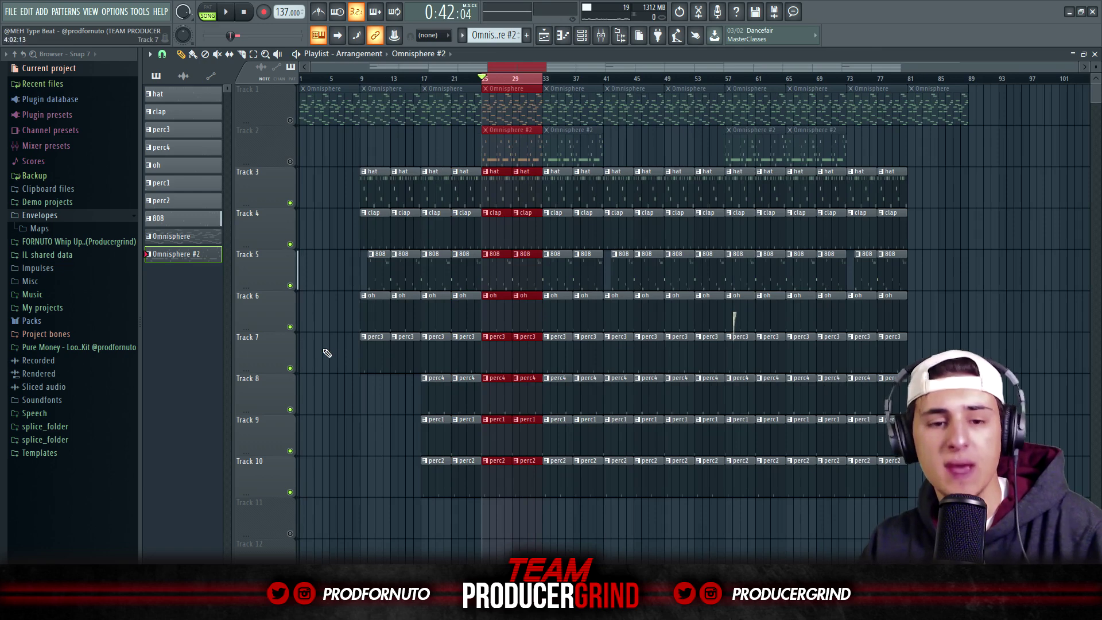
key("space")
right_click(289, 367)
right_click(290, 368)
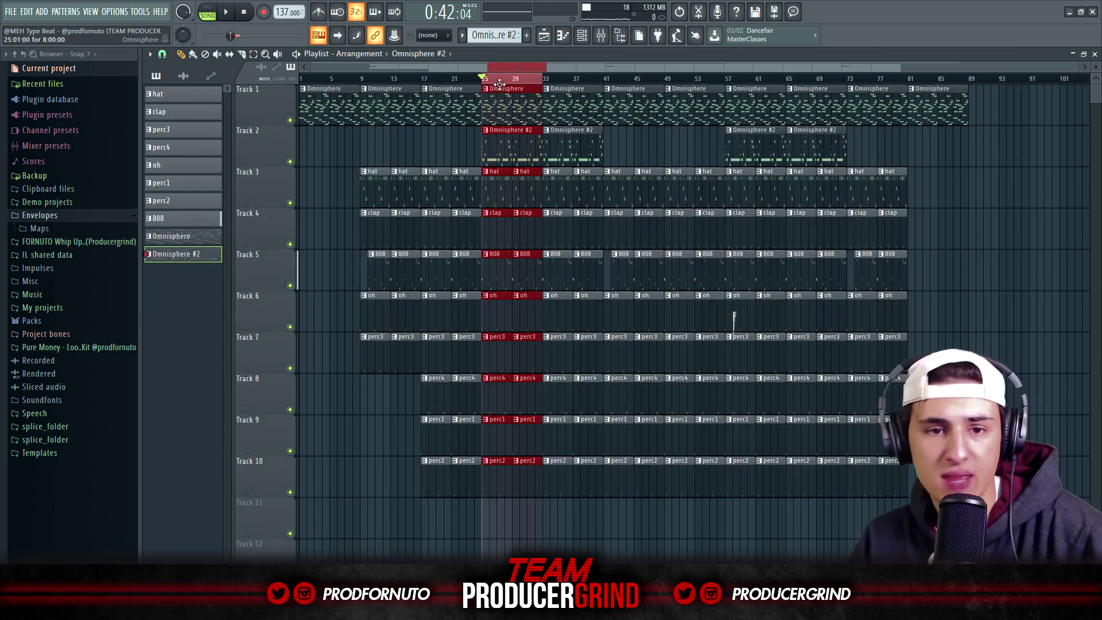
key("ctrl+d")
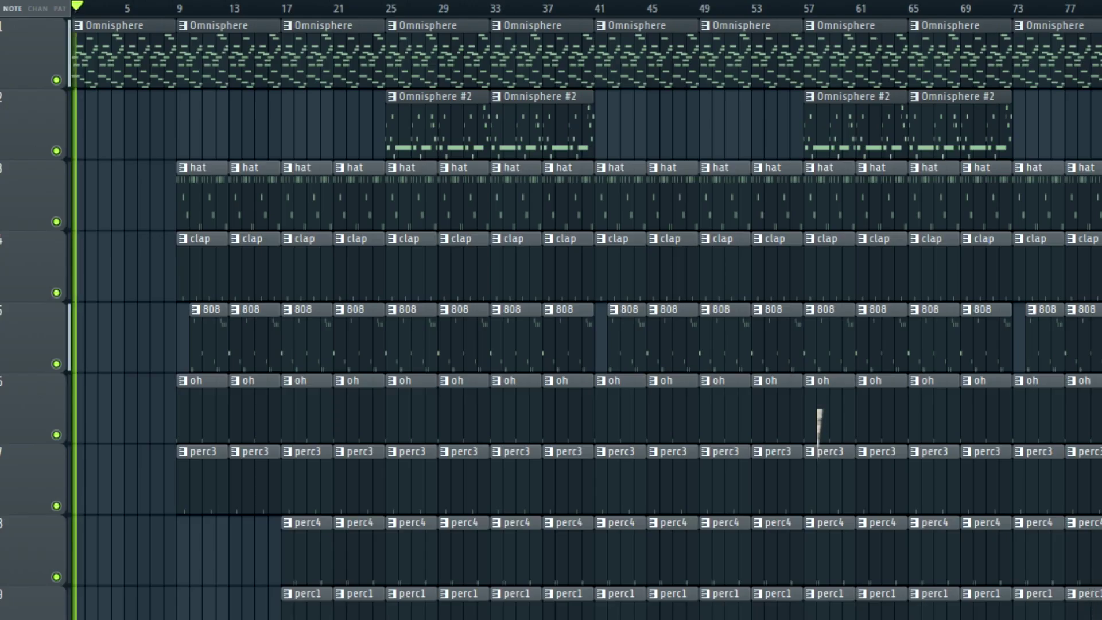